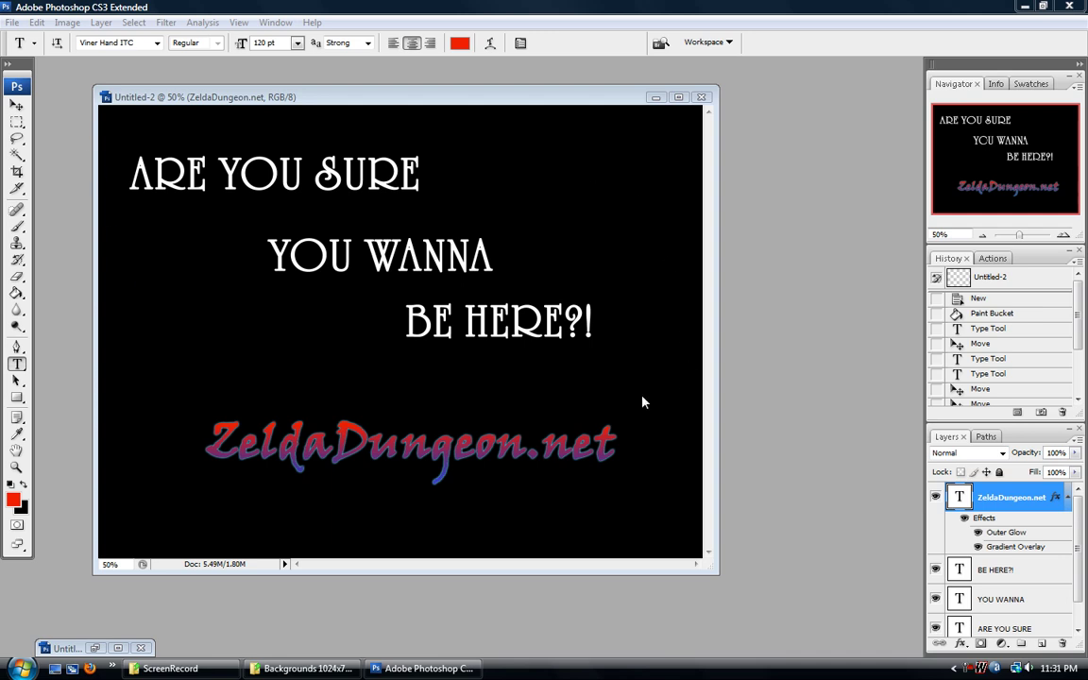
Restore the minimised Untitled-1 sunset image and make the History panel taller above Layers
click(656, 98)
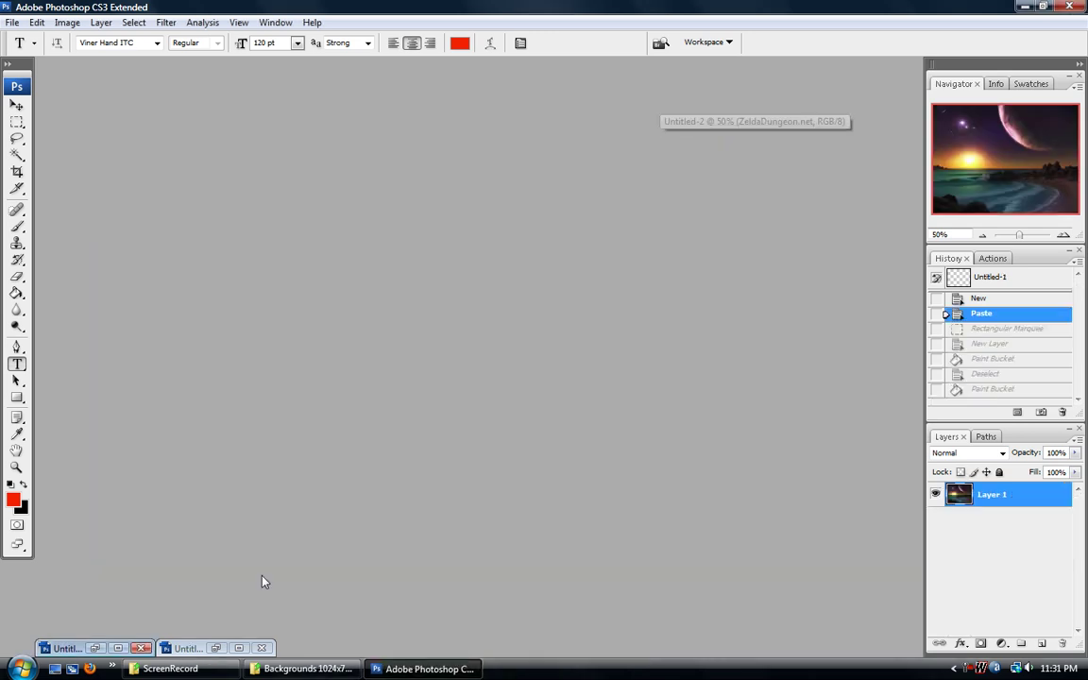
click(94, 648)
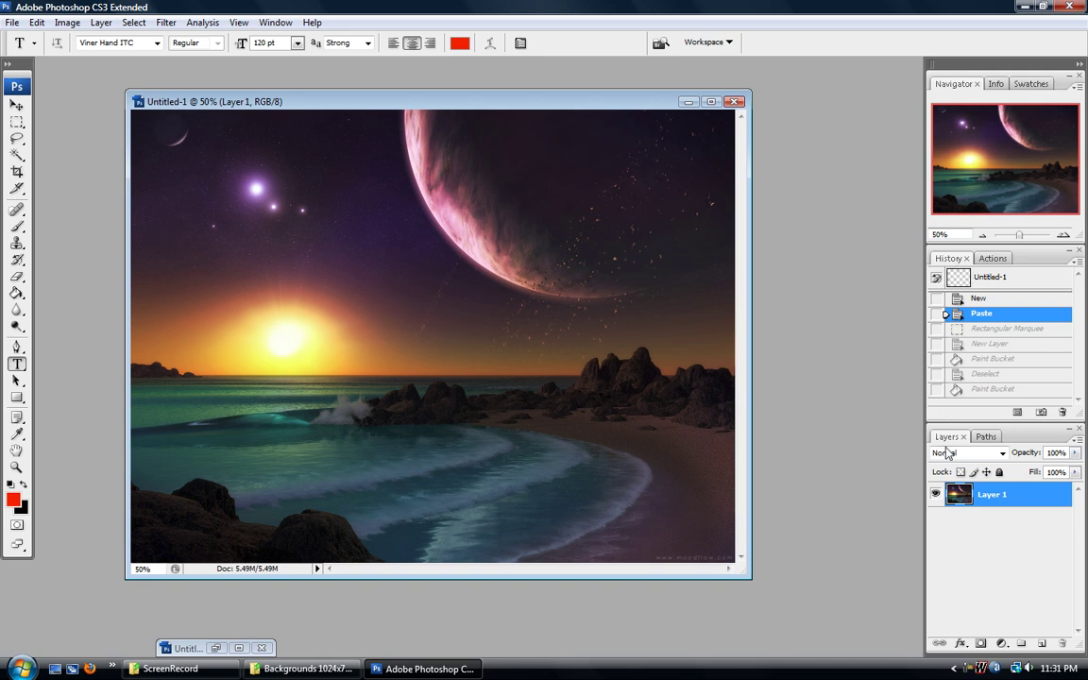
drag(974, 429, 983, 447)
mouse_move(948, 258)
mouse_down()
mouse_move(808, 289)
mouse_move(954, 499)
mouse_move(943, 267)
mouse_move(970, 265)
mouse_move(939, 261)
mouse_up()
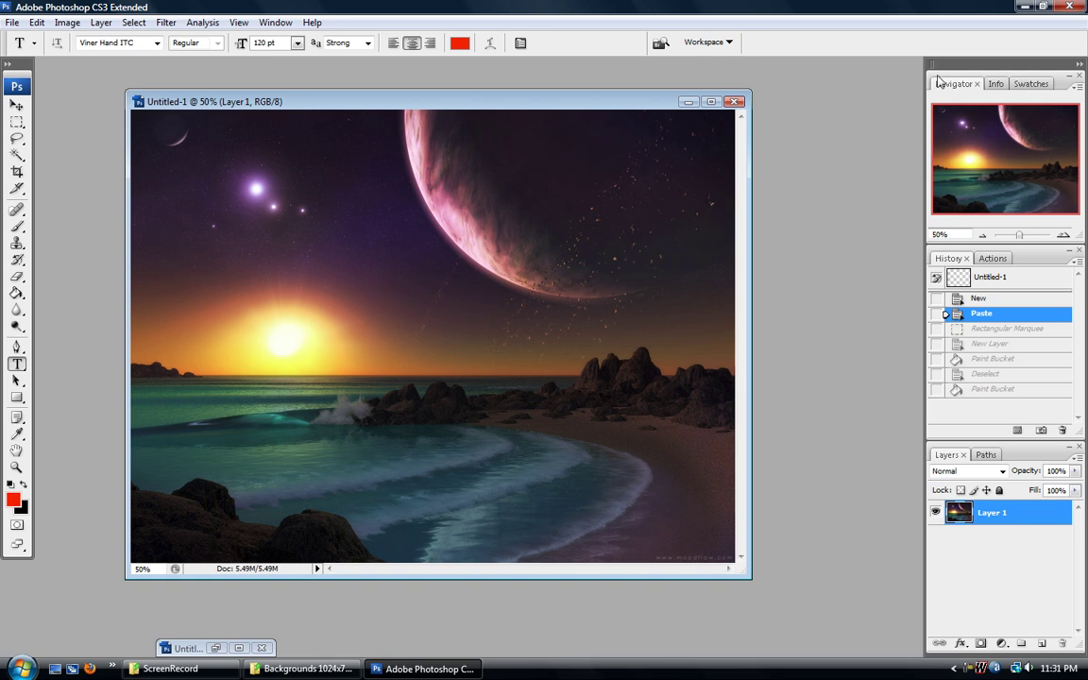
Pan to the sun and stars and zoom to 52.2% in Navigator, then show Info readouts
scroll(1007, 189, up, 5)
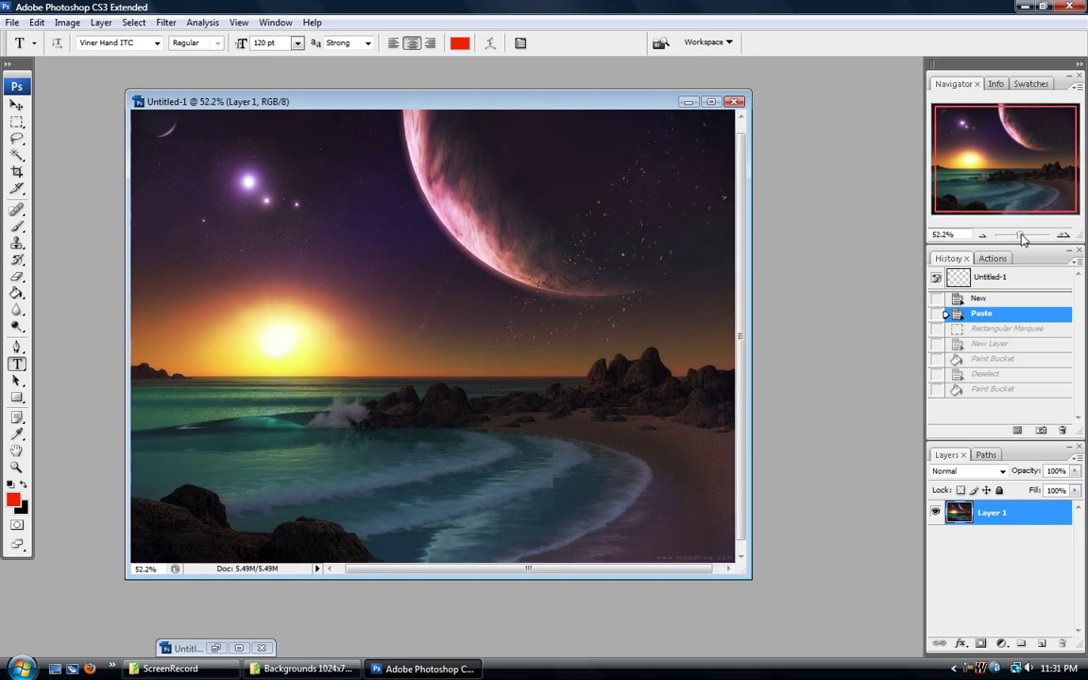
mouse_move(1003, 155)
mouse_down()
mouse_move(1020, 156)
mouse_move(987, 189)
mouse_move(999, 163)
mouse_up()
mouse_move(1023, 235)
mouse_down()
mouse_move(1007, 236)
mouse_move(1021, 239)
mouse_up()
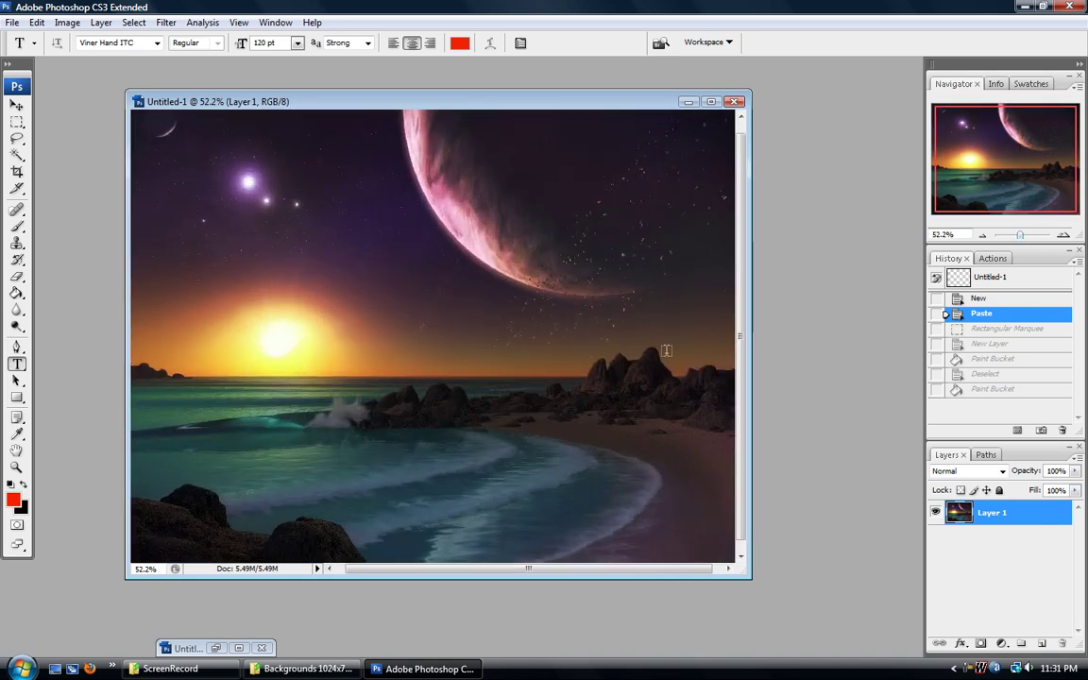
mouse_move(997, 151)
mouse_down()
mouse_move(1007, 141)
mouse_move(991, 156)
mouse_up()
click(997, 85)
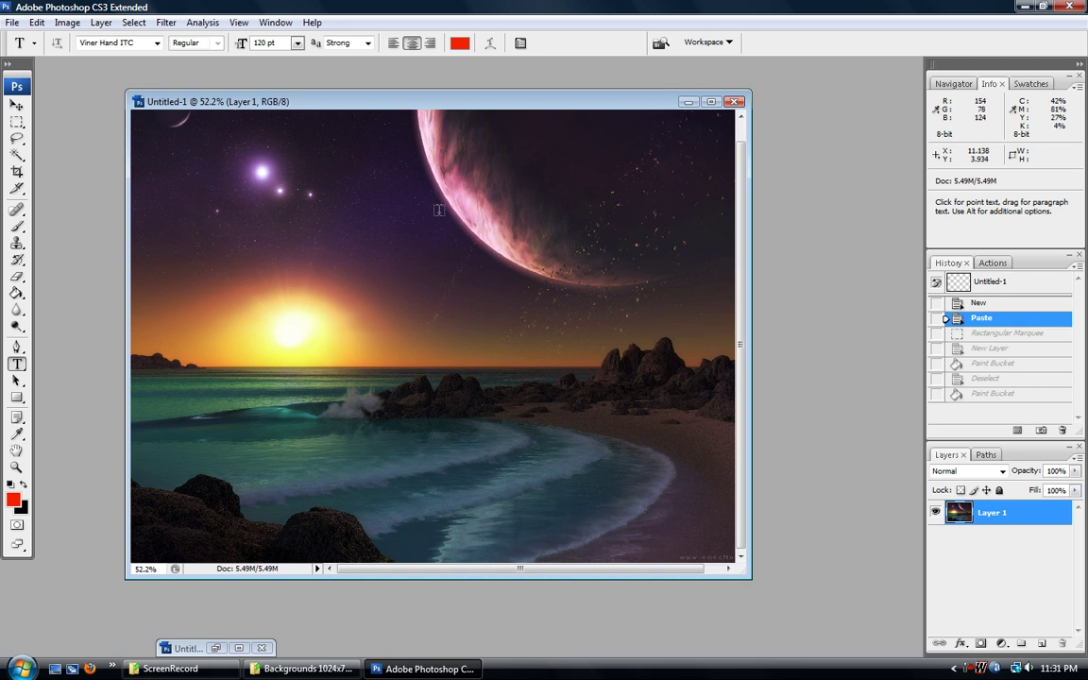
View swatches, try a paler red foreground then cancel, keeping bright red, and restore Navigator
click(1028, 84)
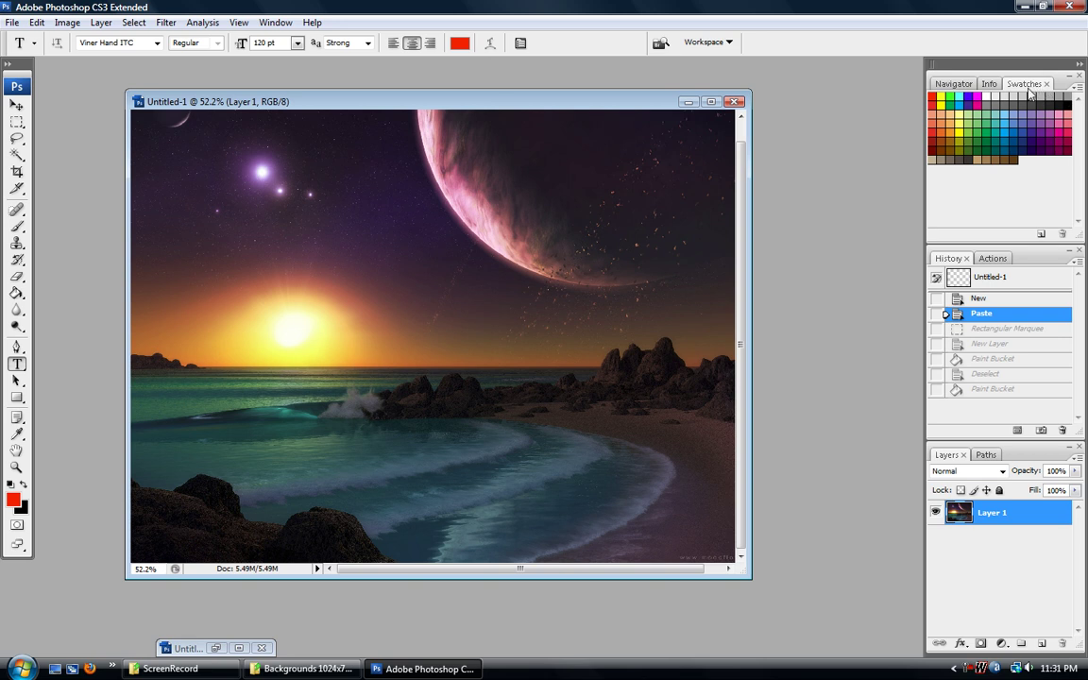
click(14, 501)
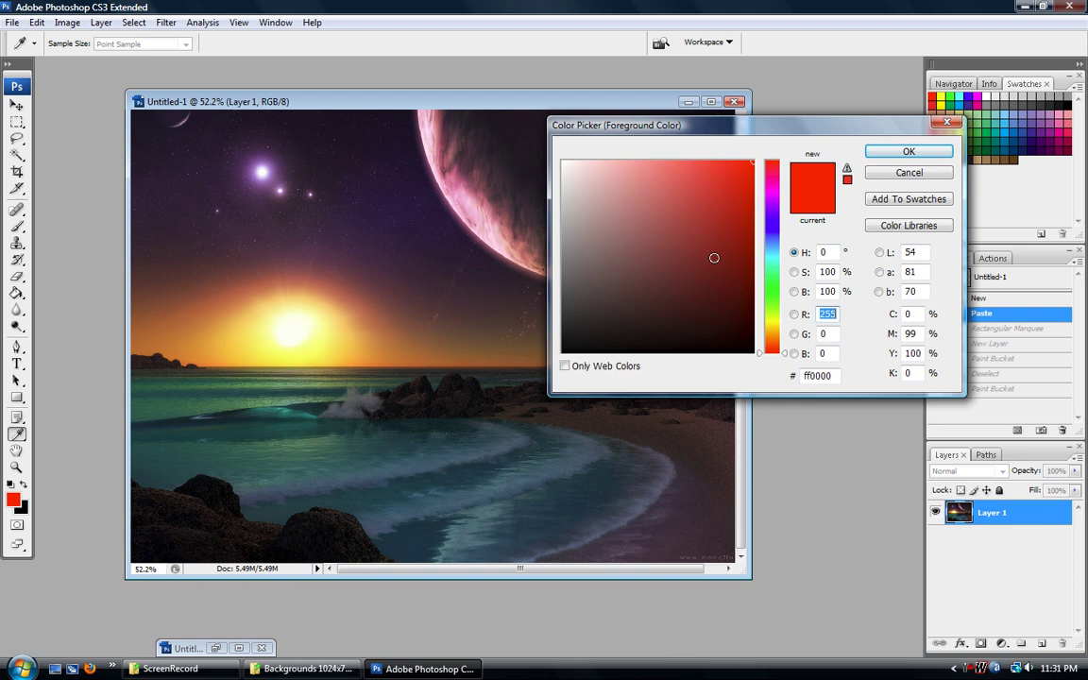
mouse_move(741, 207)
mouse_down()
mouse_move(671, 223)
mouse_move(637, 203)
mouse_move(652, 196)
mouse_up()
click(902, 174)
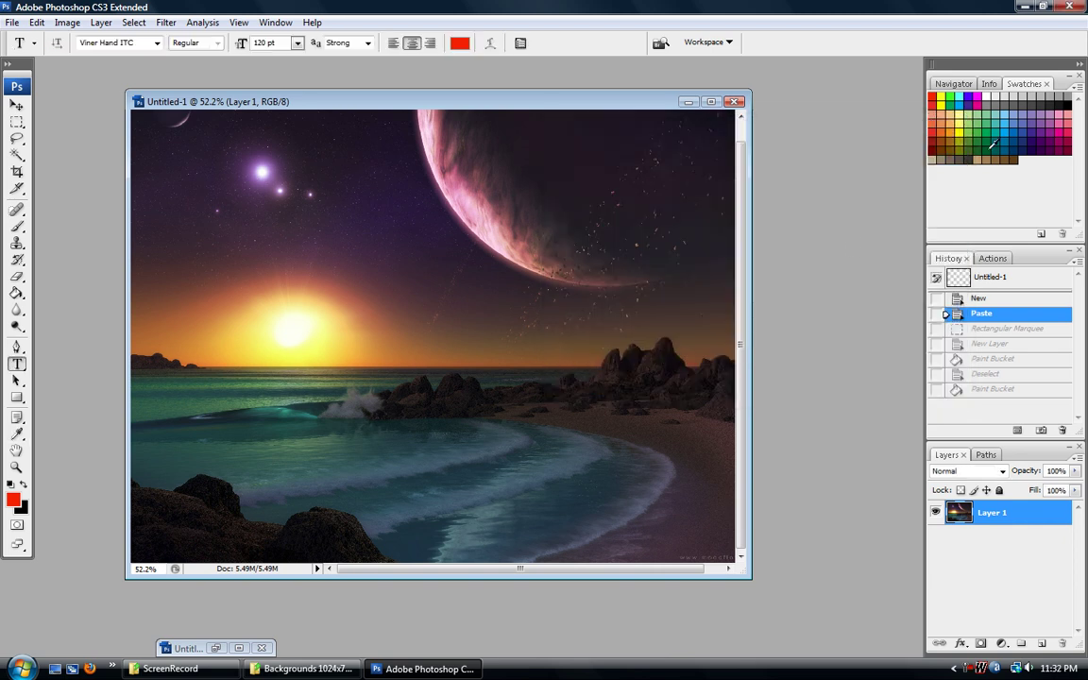
click(952, 85)
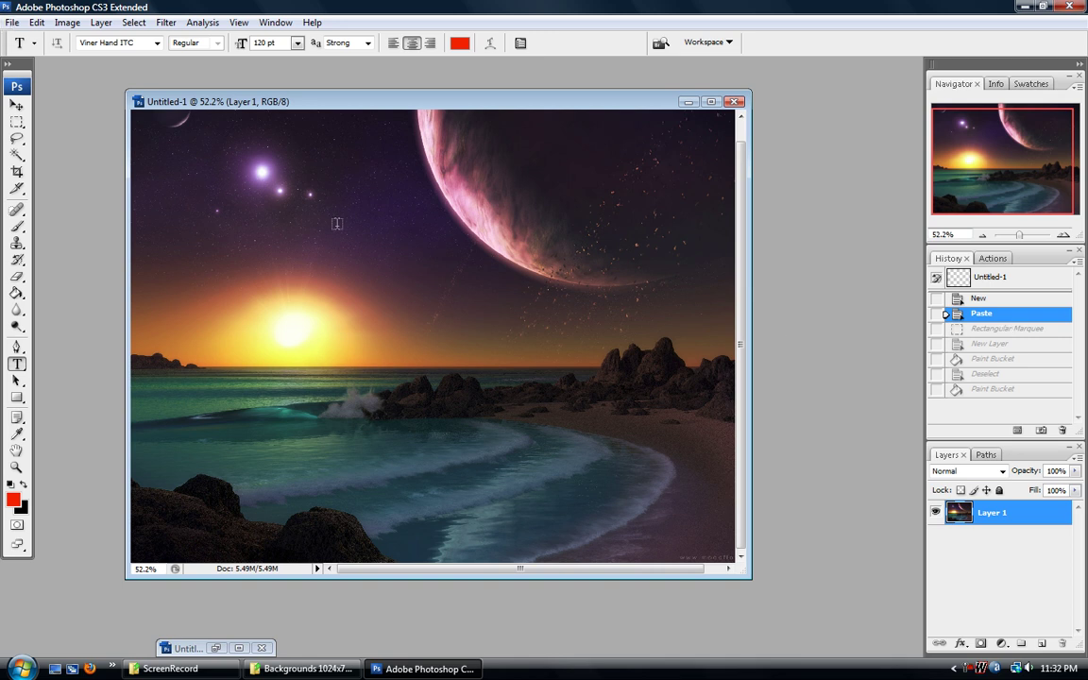
Step History forward to the pink fill and back to Paste, then show the Actions list
click(12, 23)
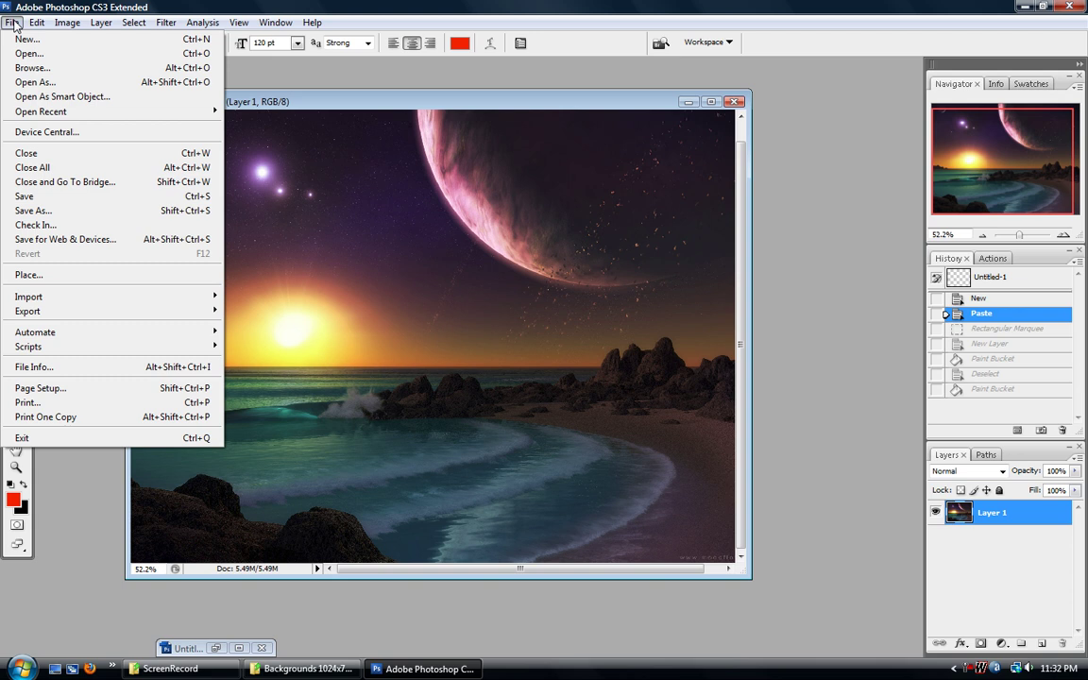
mouse_move(38, 22)
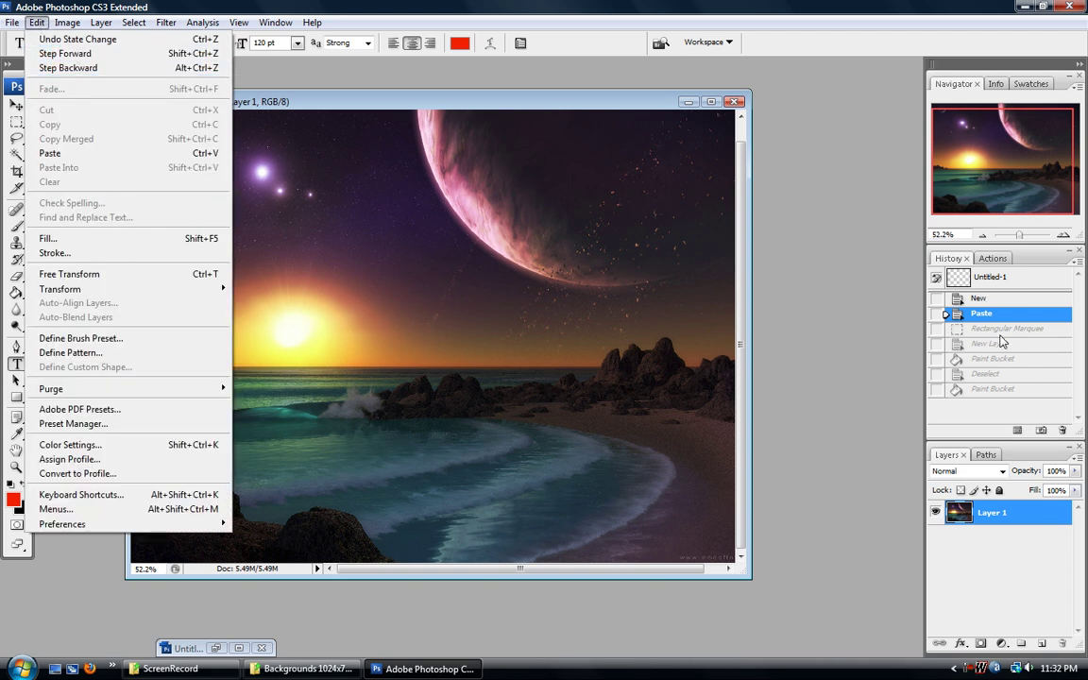
click(996, 329)
click(995, 344)
click(995, 358)
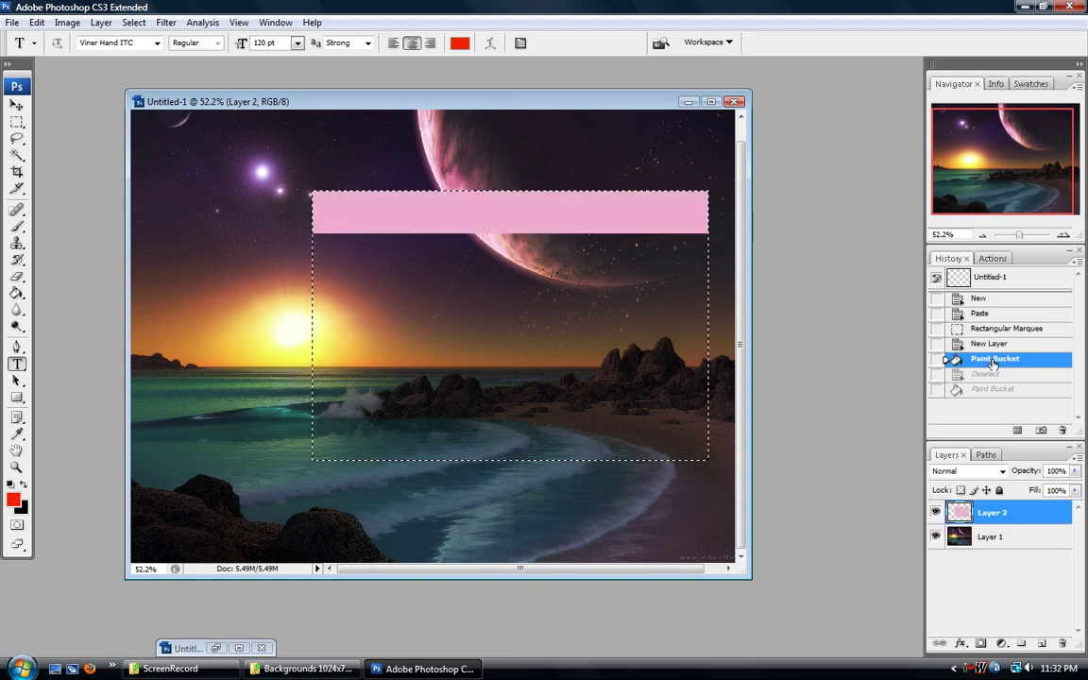
click(995, 343)
click(994, 328)
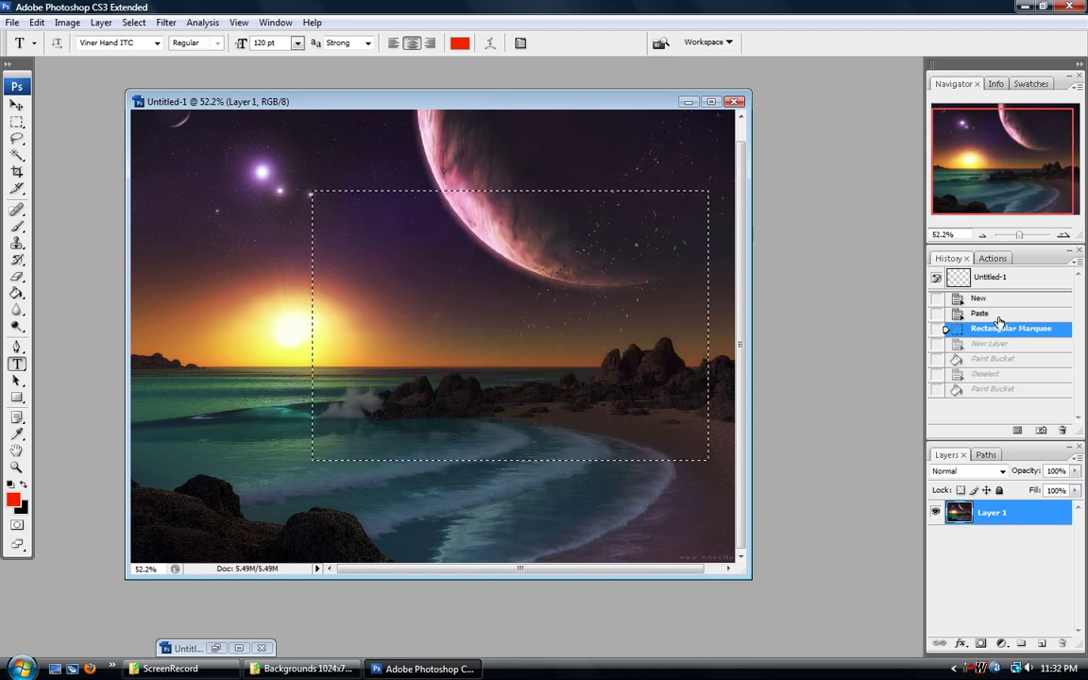
click(994, 313)
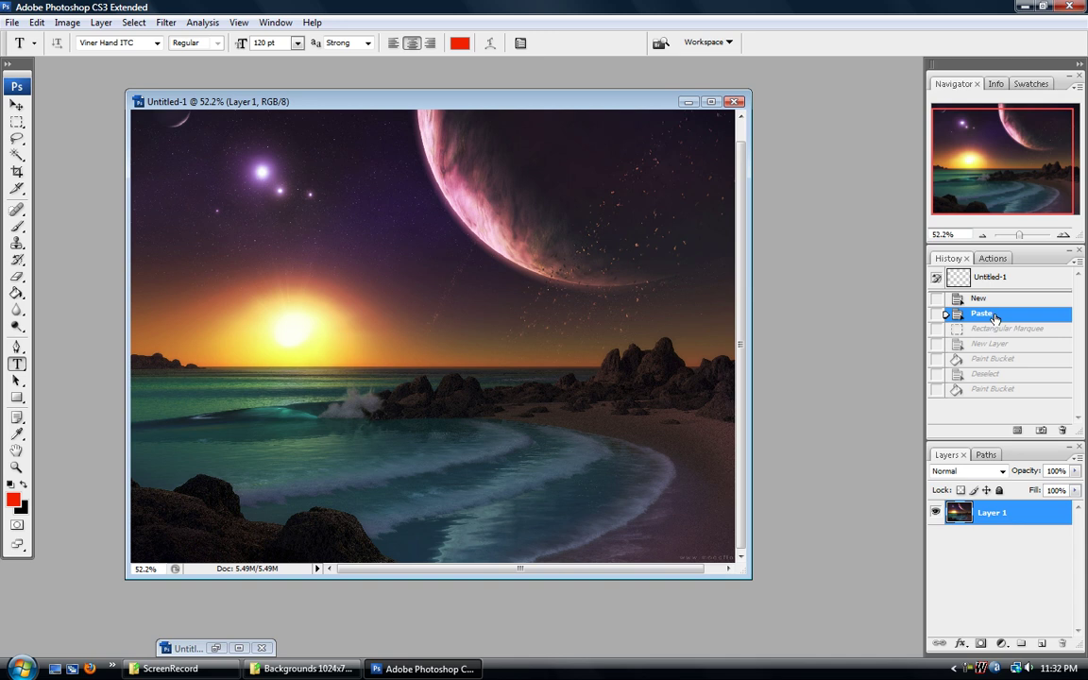
click(993, 257)
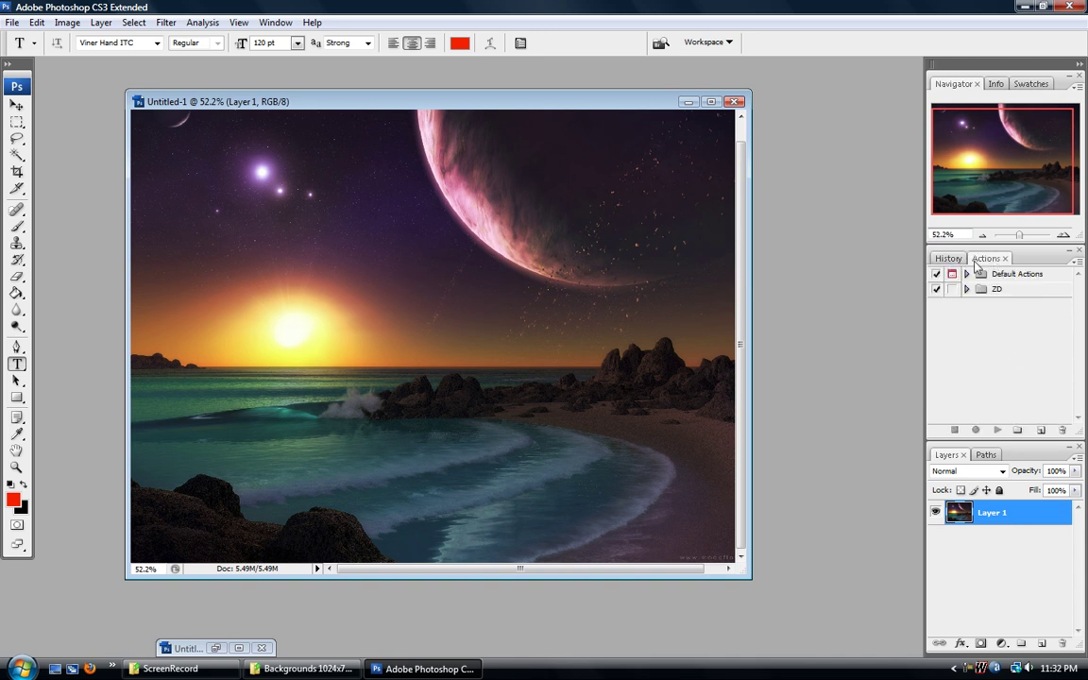
Expand the ZD action set, select Screen 160, collapse ZD, and return to History
click(966, 289)
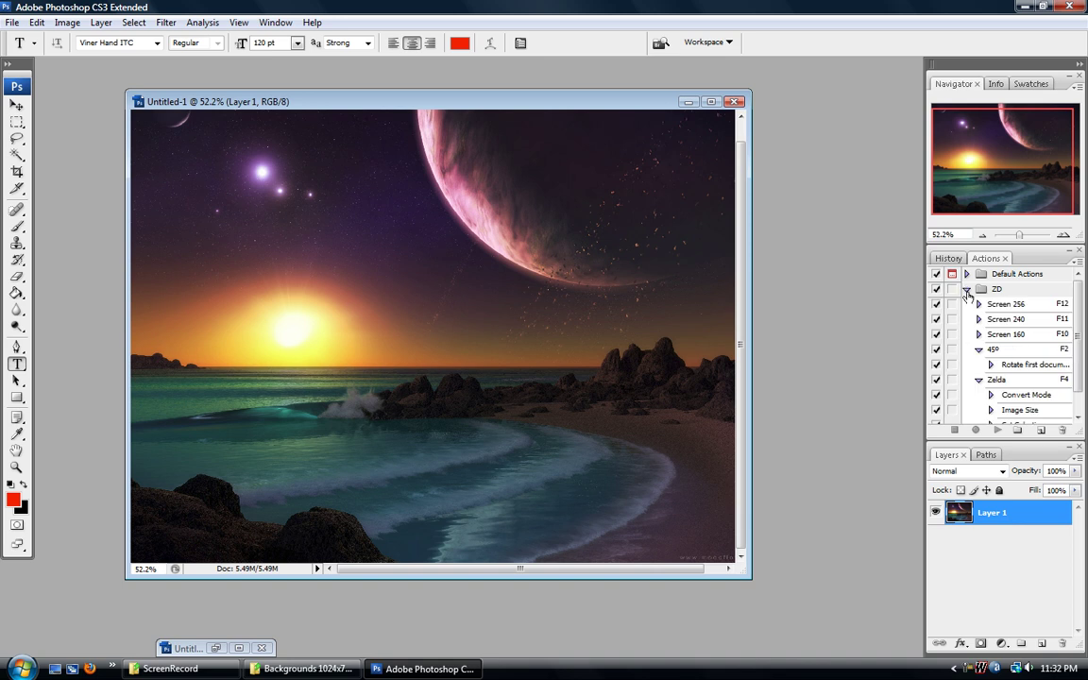
click(966, 289)
click(966, 288)
click(1045, 337)
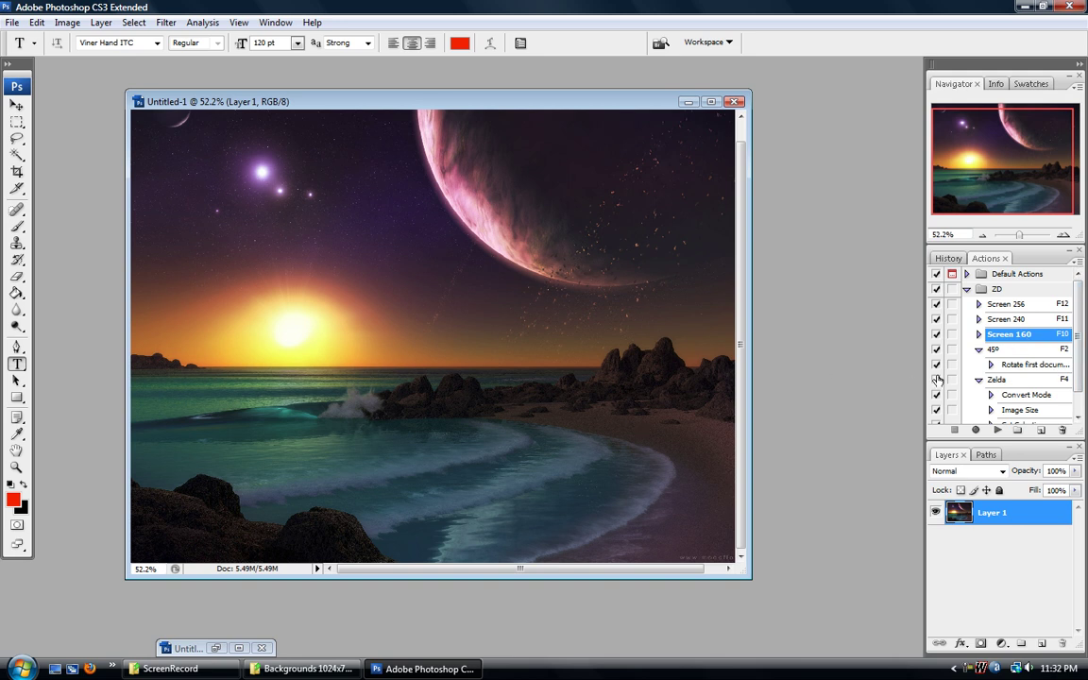
click(969, 288)
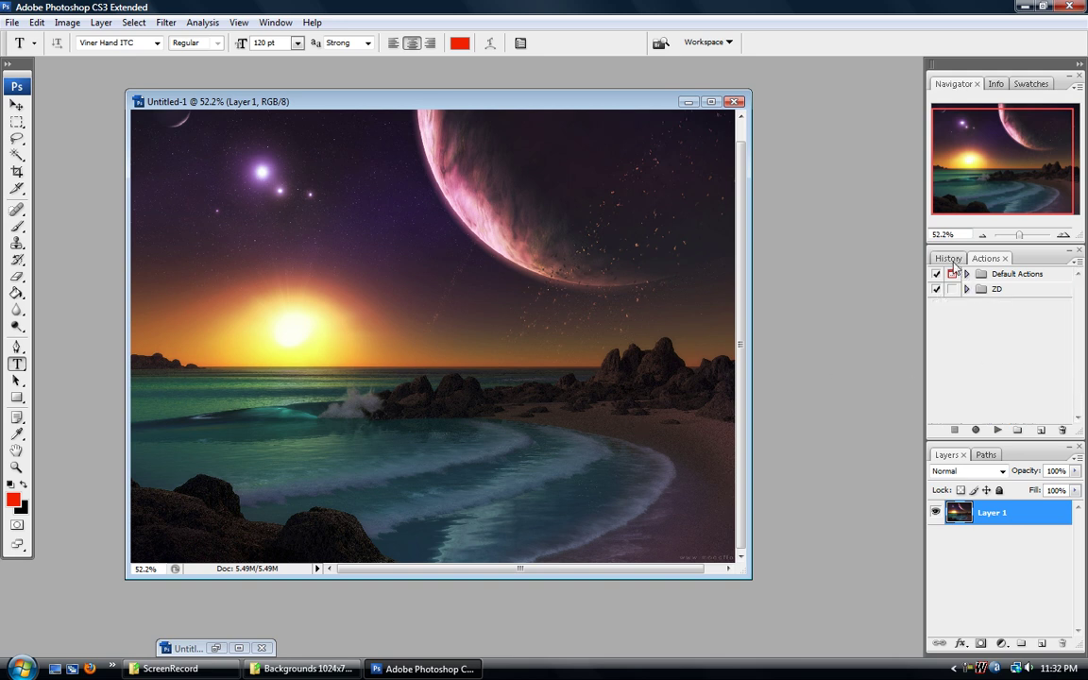
click(948, 257)
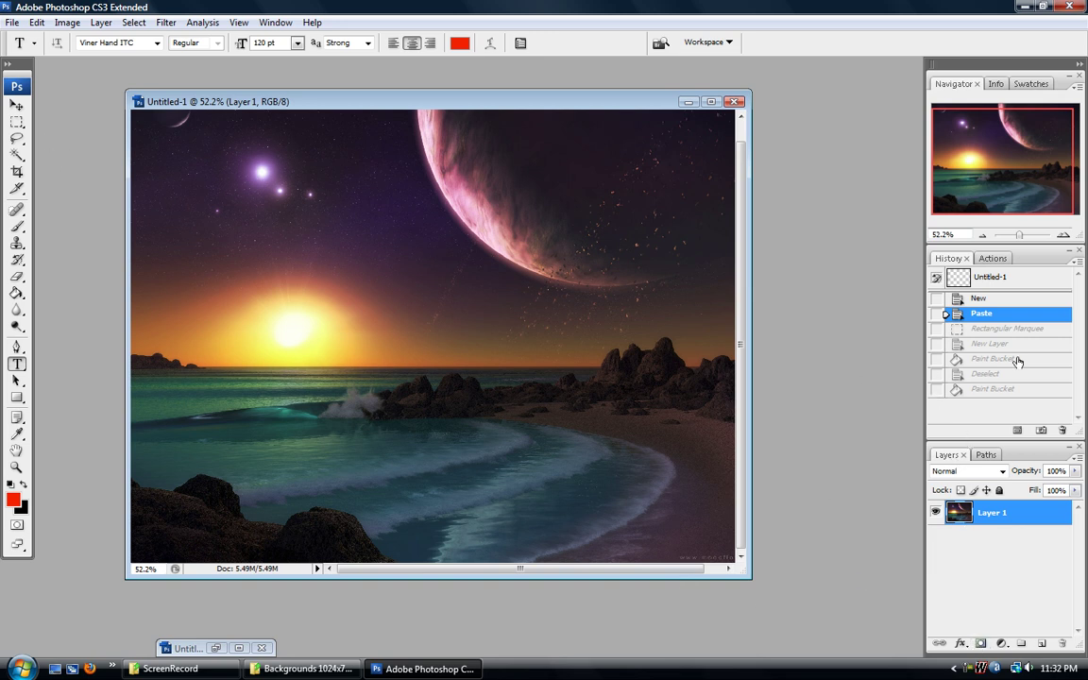
From the Paint Bucket state, move the pink rectangle up-left and reorder Layer 2 against Layer 1
click(987, 359)
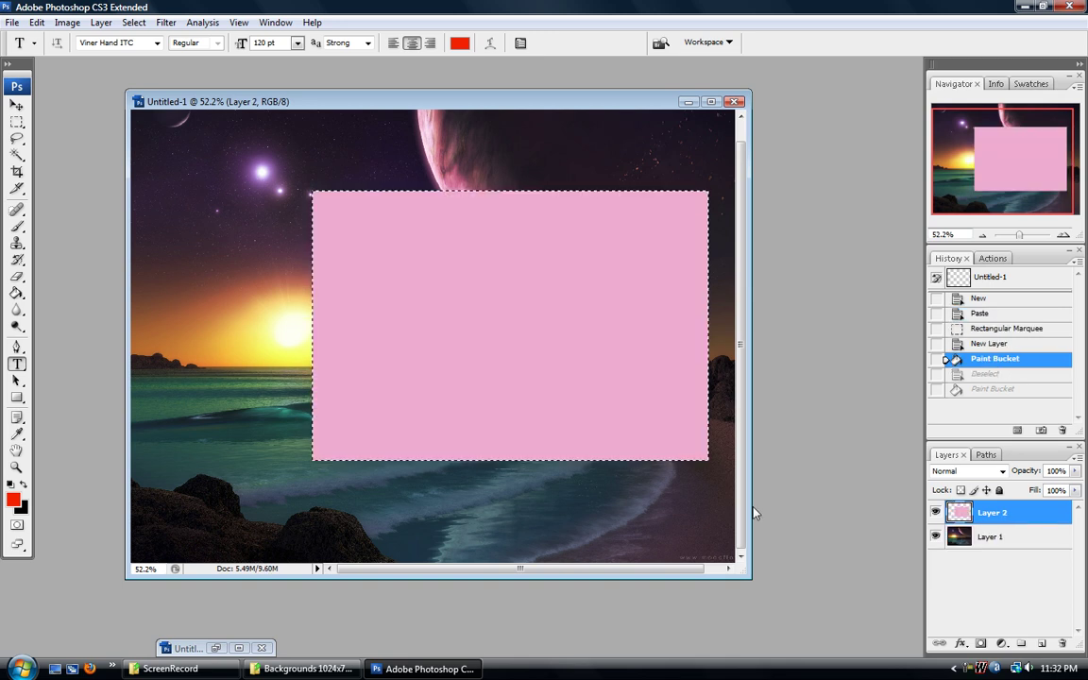
click(16, 105)
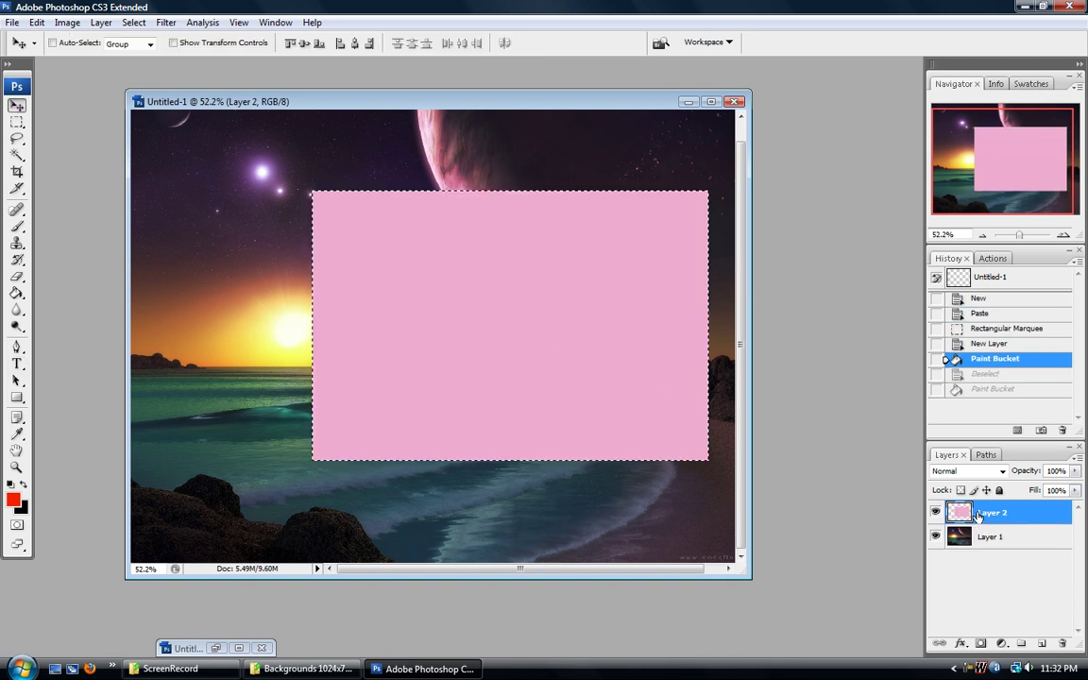
drag(541, 315, 493, 280)
mouse_move(987, 513)
mouse_down()
mouse_move(968, 546)
mouse_move(976, 525)
mouse_up()
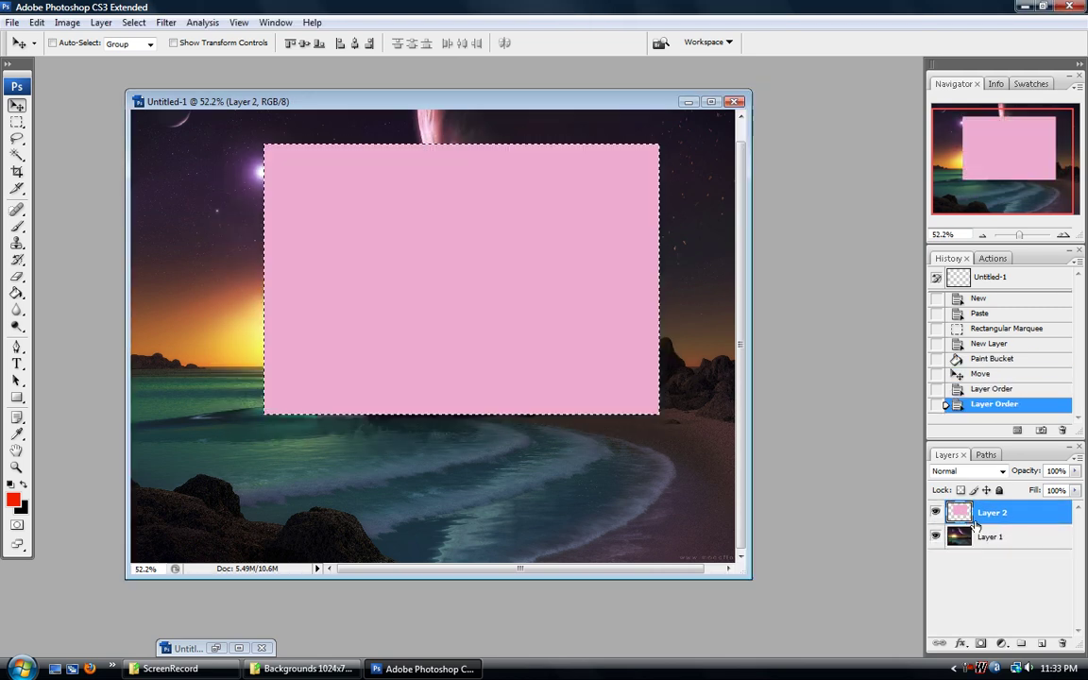
Deselect the pink rectangle and revert the image to its Paste history state
key(m)
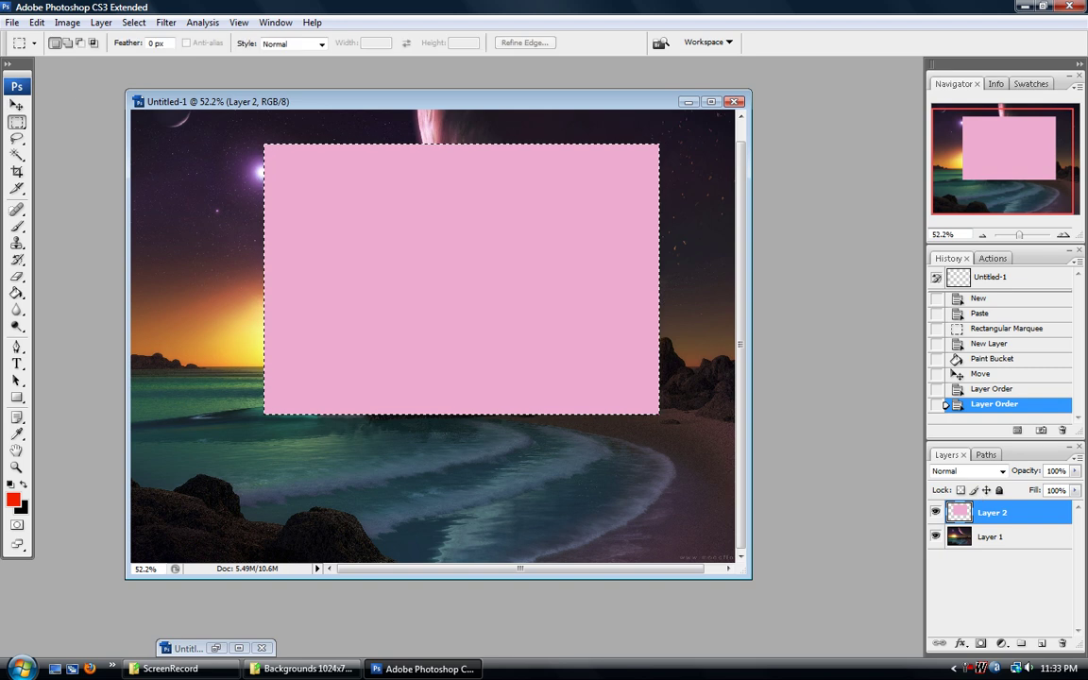
key(ctrl+d)
click(1000, 312)
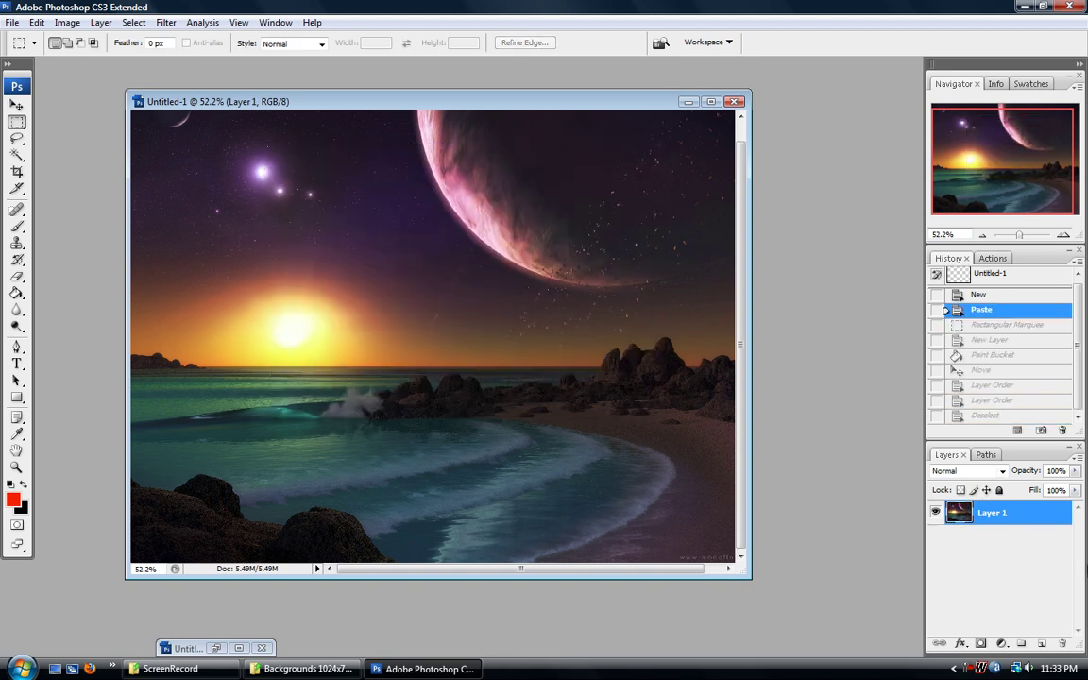
click(986, 455)
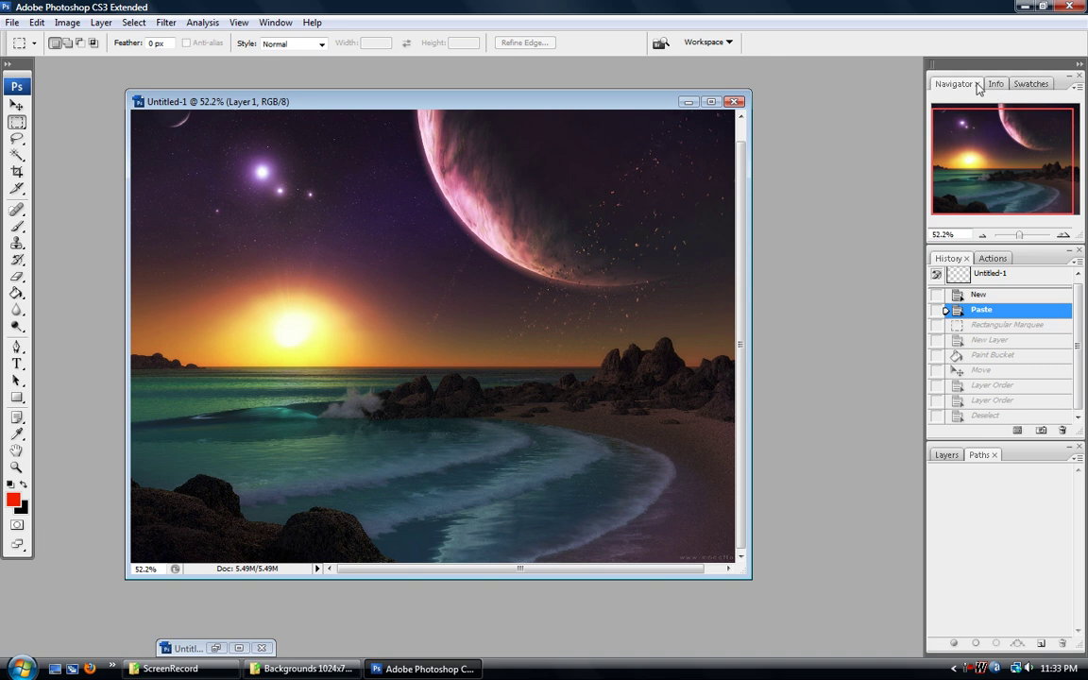
click(993, 455)
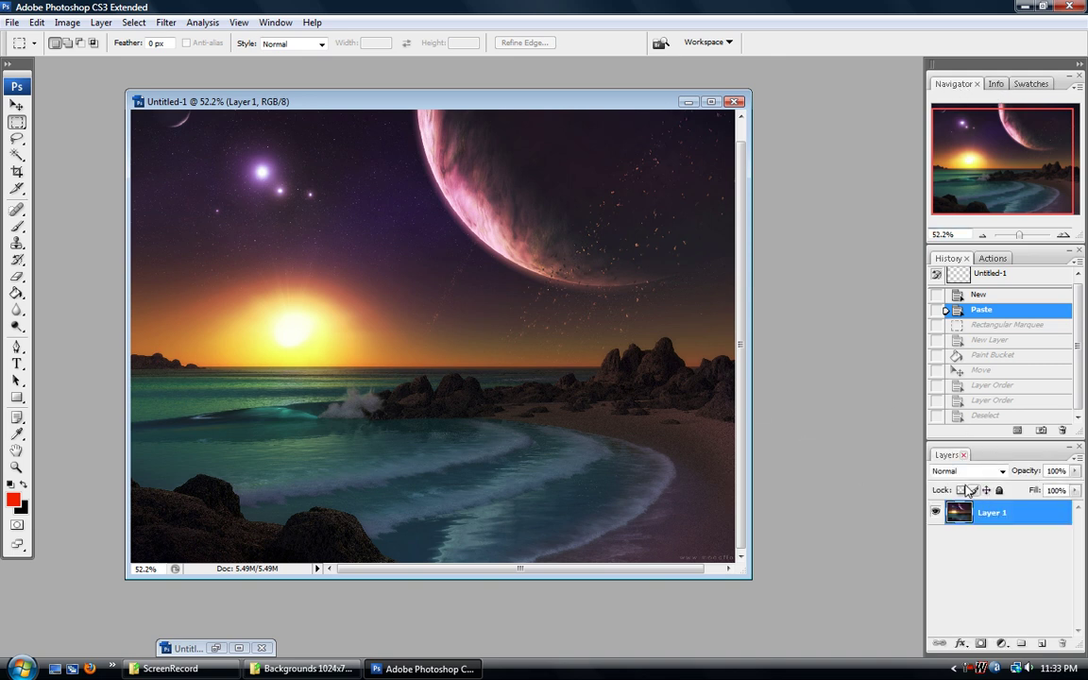
drag(992, 258, 963, 258)
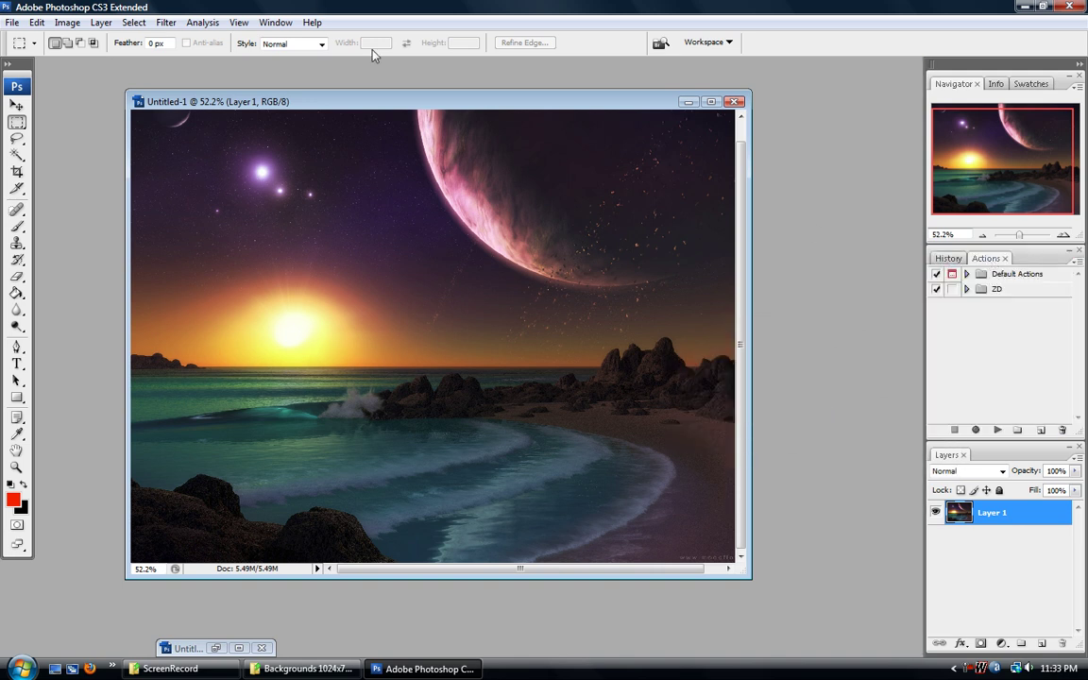
click(947, 258)
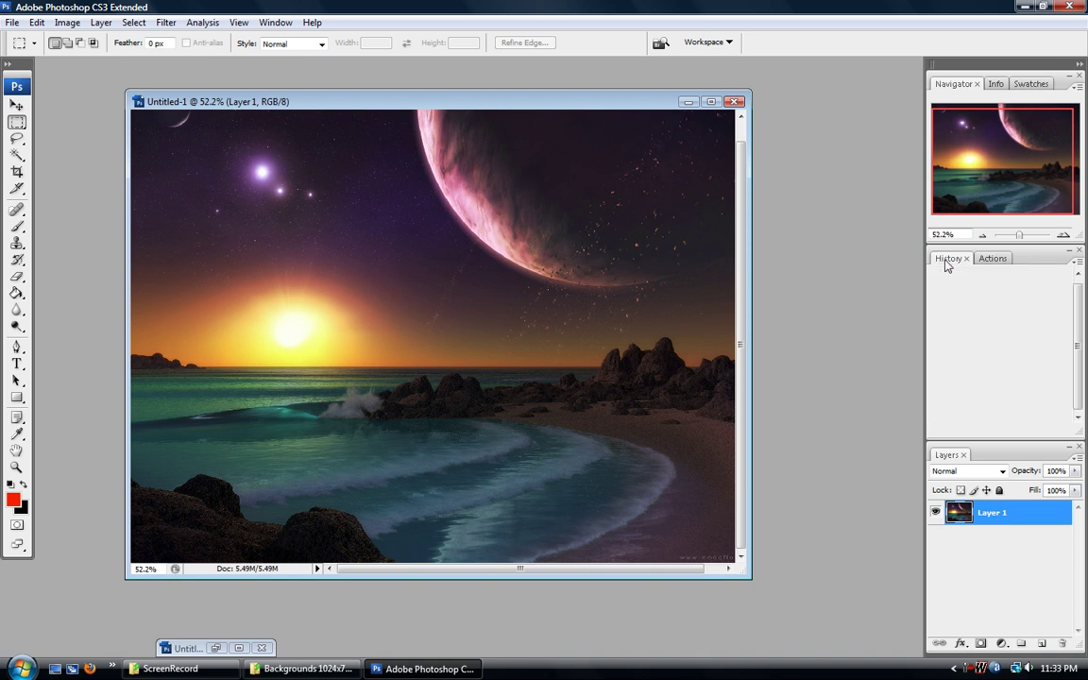
click(278, 23)
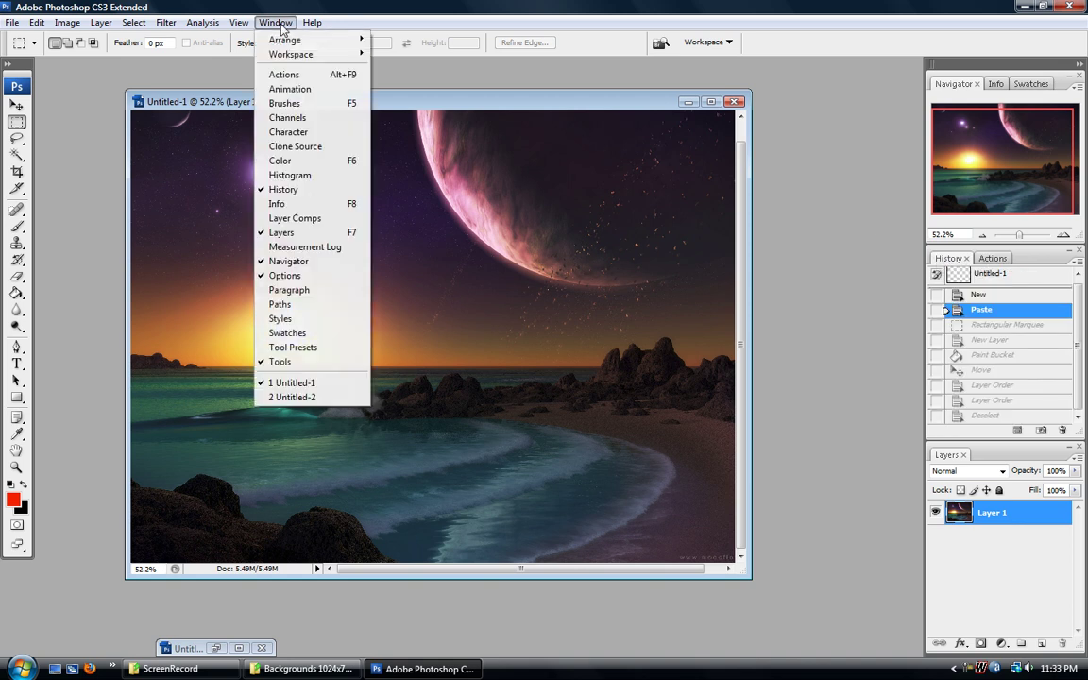
click(296, 306)
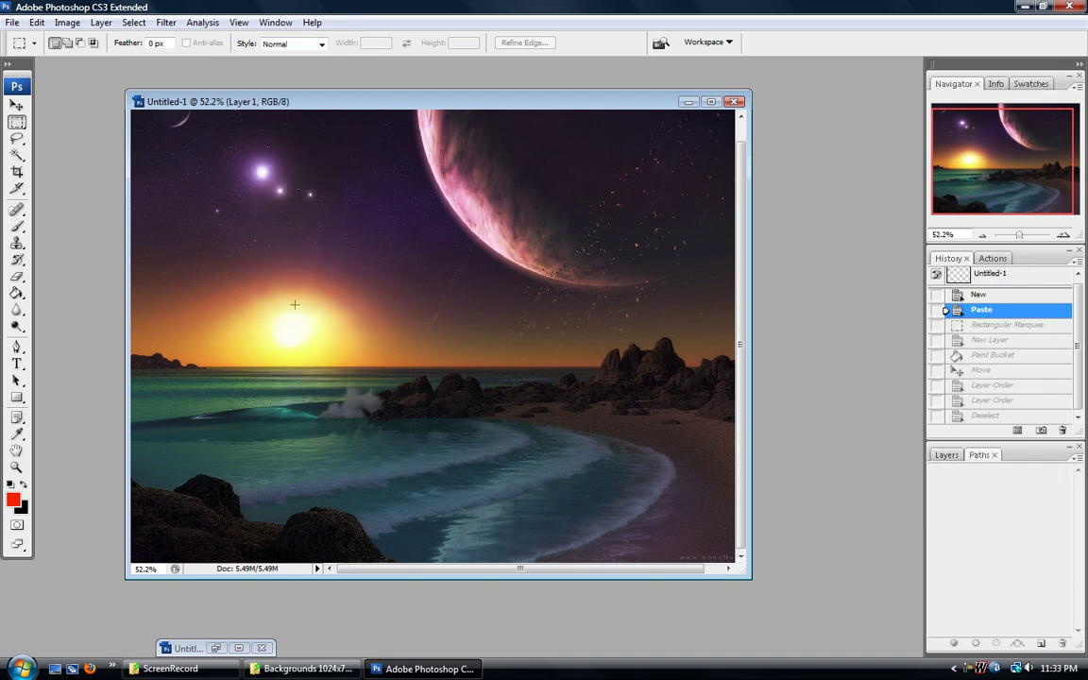
click(946, 455)
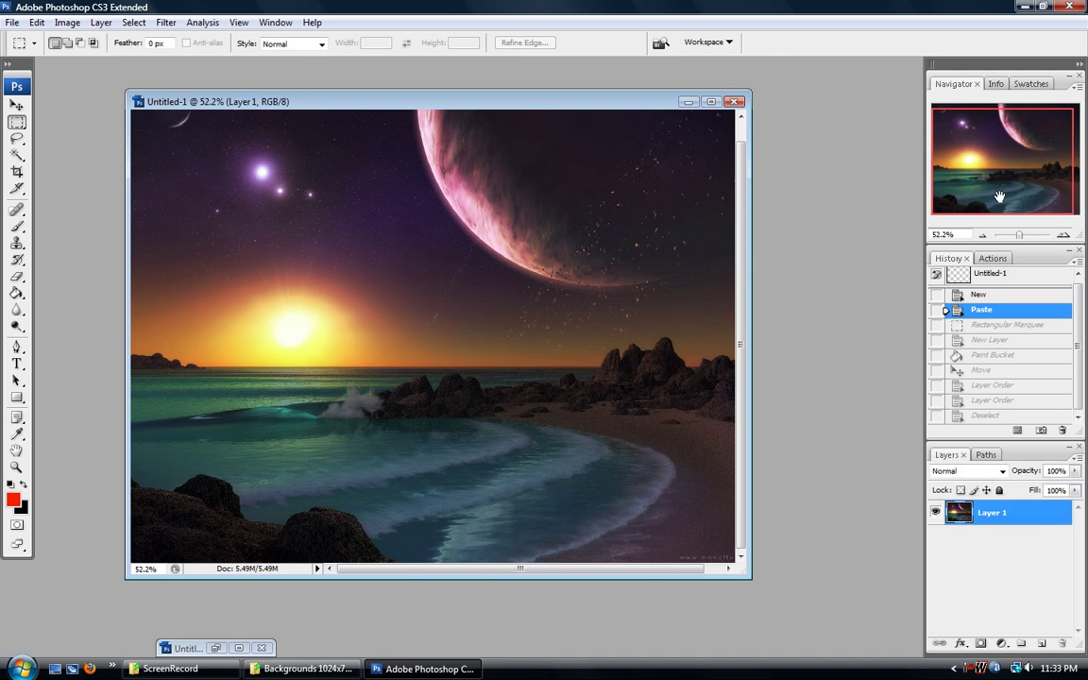
drag(935, 161, 1057, 171)
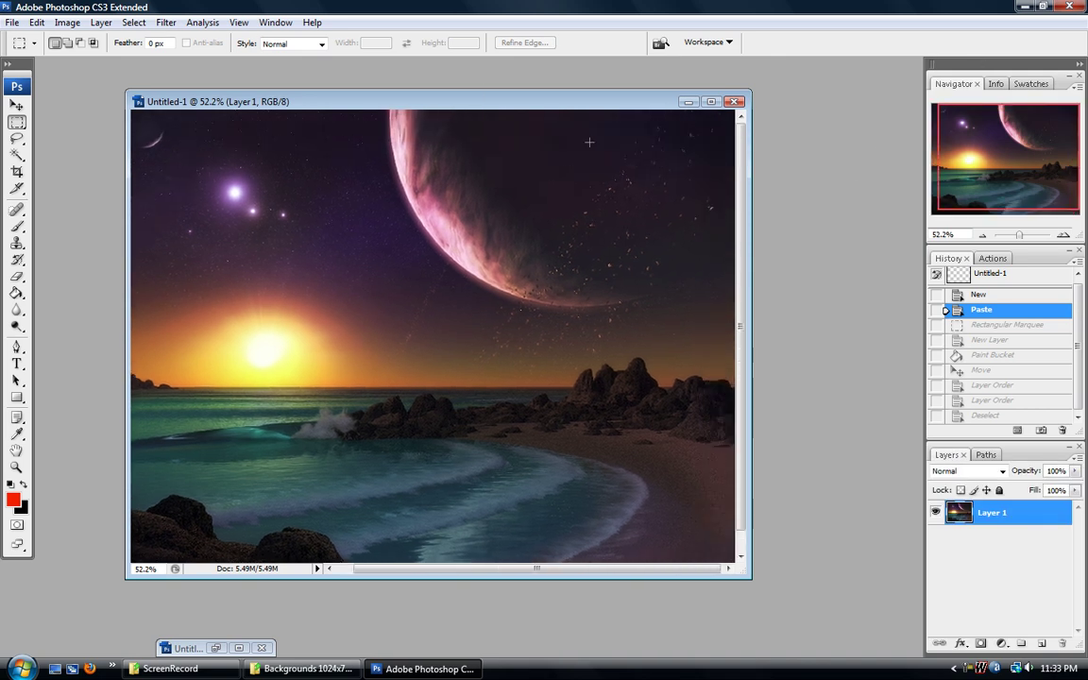